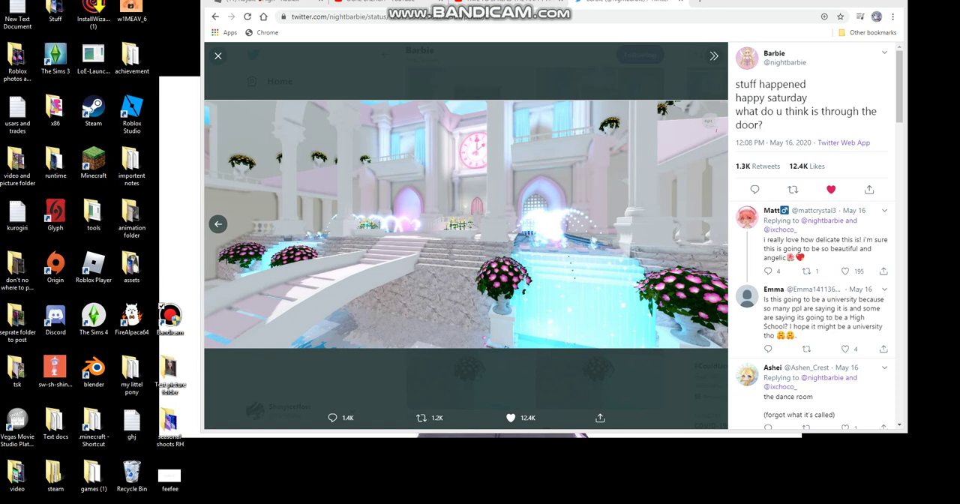
- View the castle-theme tweet's knight statue and mirrors photos, then advance to the pink lockers photo
key("Escape")
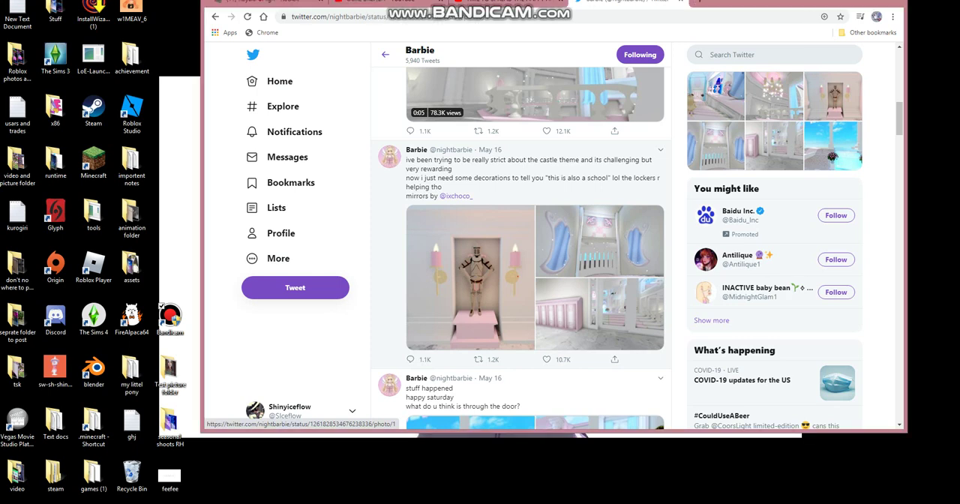
left_click(528, 224)
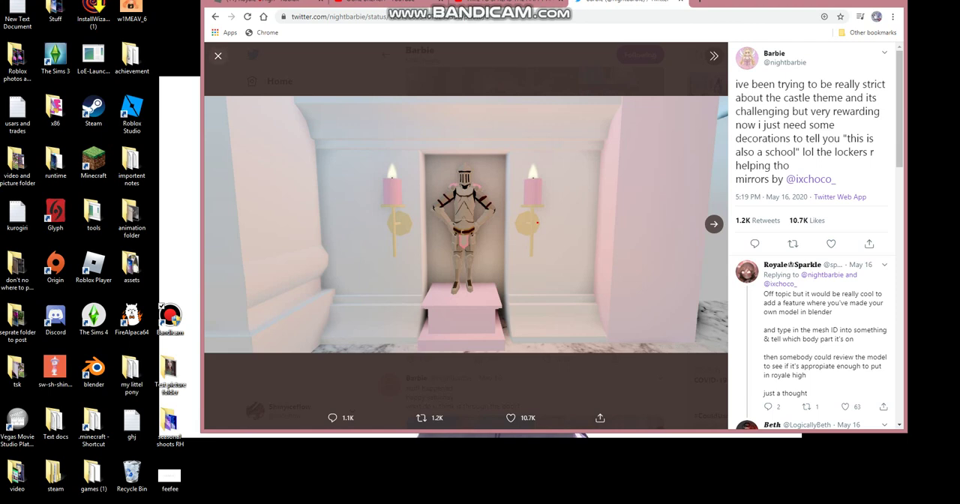
left_click(217, 55)
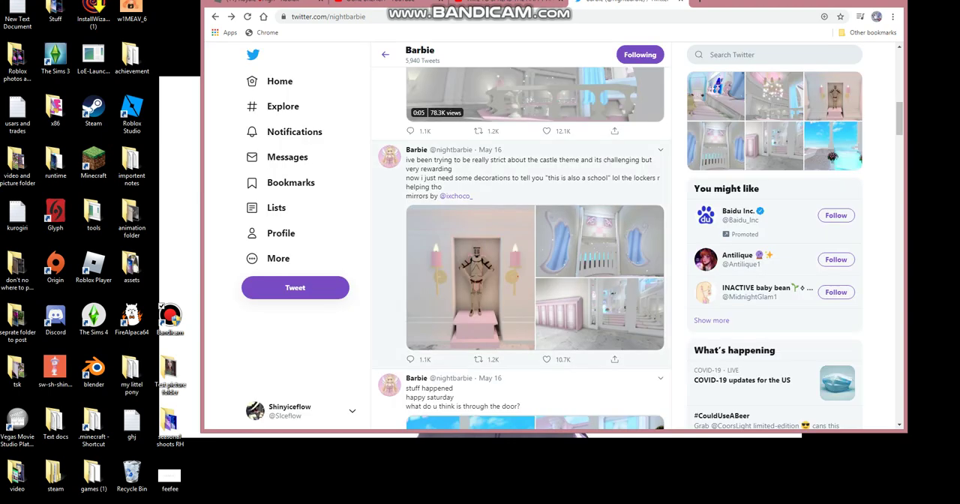
left_click(599, 240)
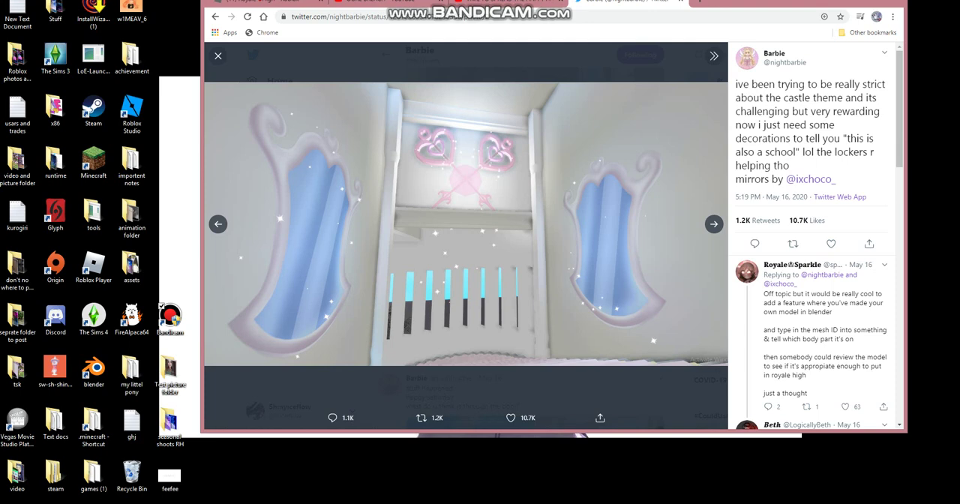
key("Right")
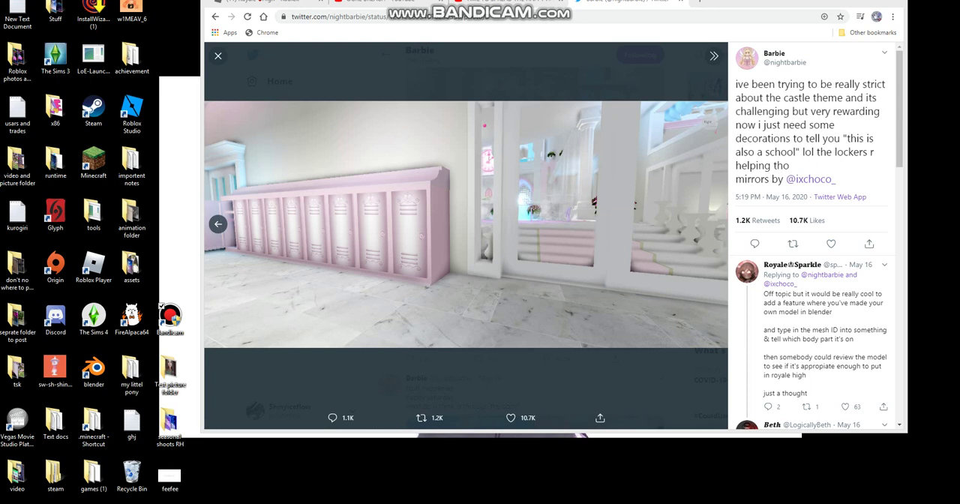
- Close the photo viewer and return to the chandelier video tweet on the timeline
key("Escape")
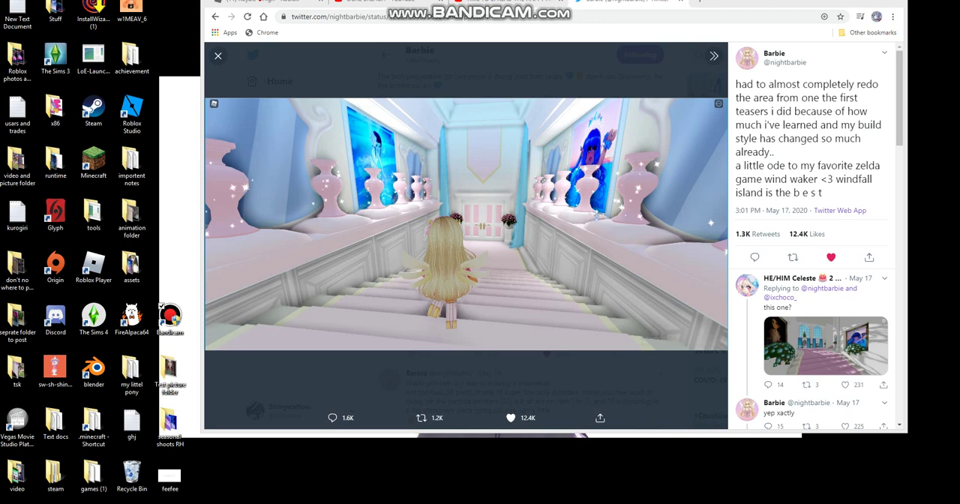
key("Escape")
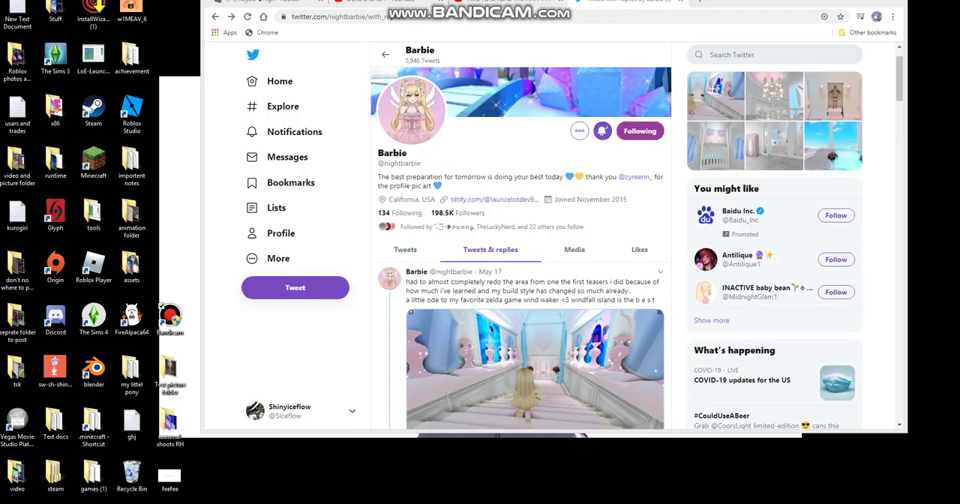